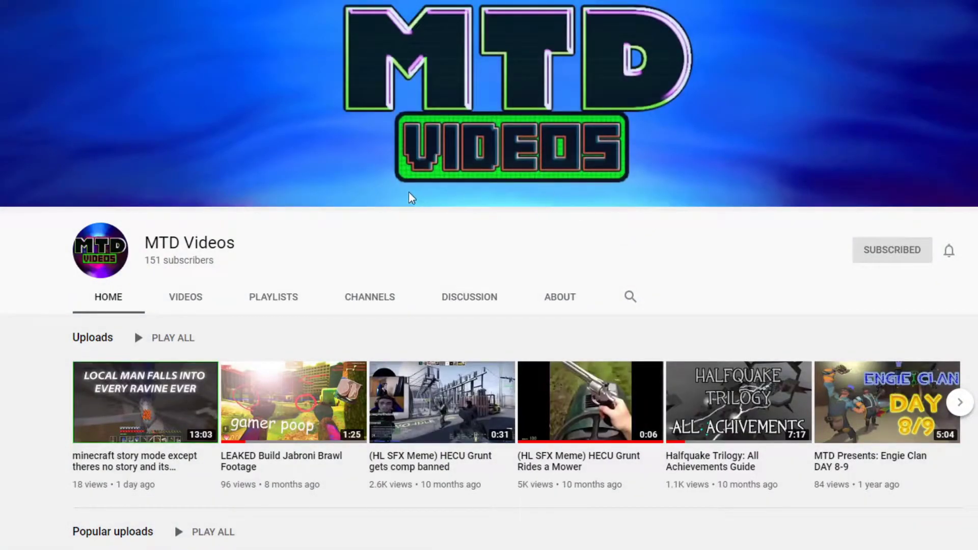
- Preview Climbing, then Zombie Stumbling, on the plain white character
drag(145, 242, 269, 251)
click(312, 250)
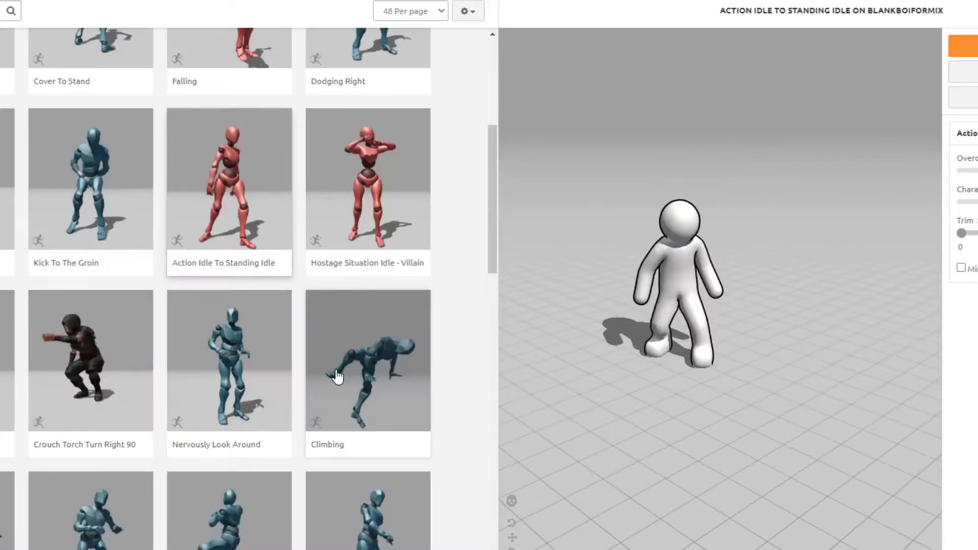
click(338, 375)
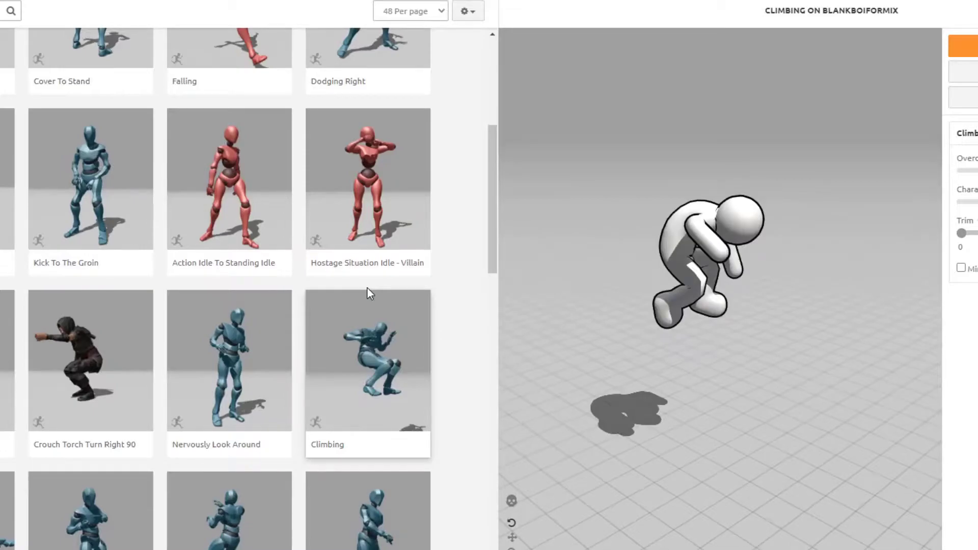
scroll(369, 292, down, 3)
click(7, 407)
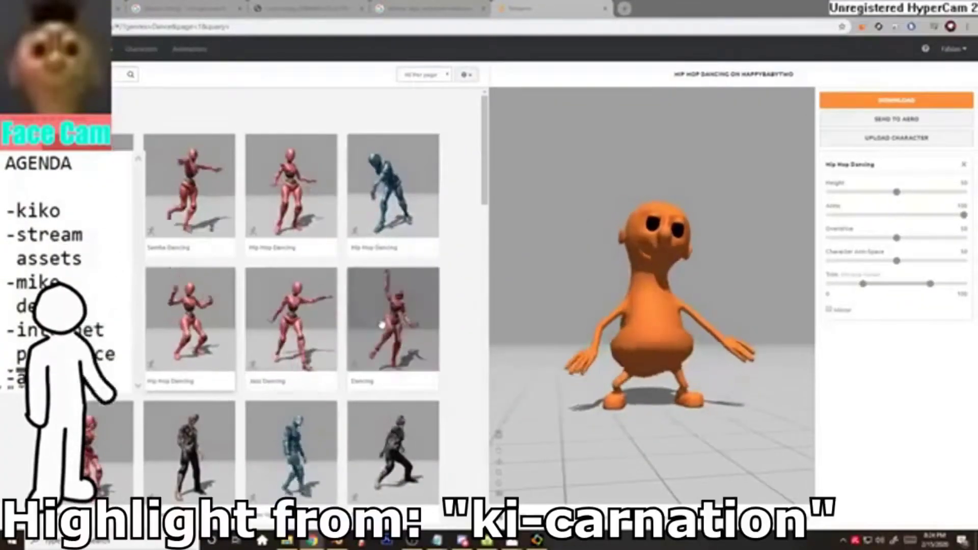
- Preview the Dancing animation on the orange character and scroll back up the list
click(382, 325)
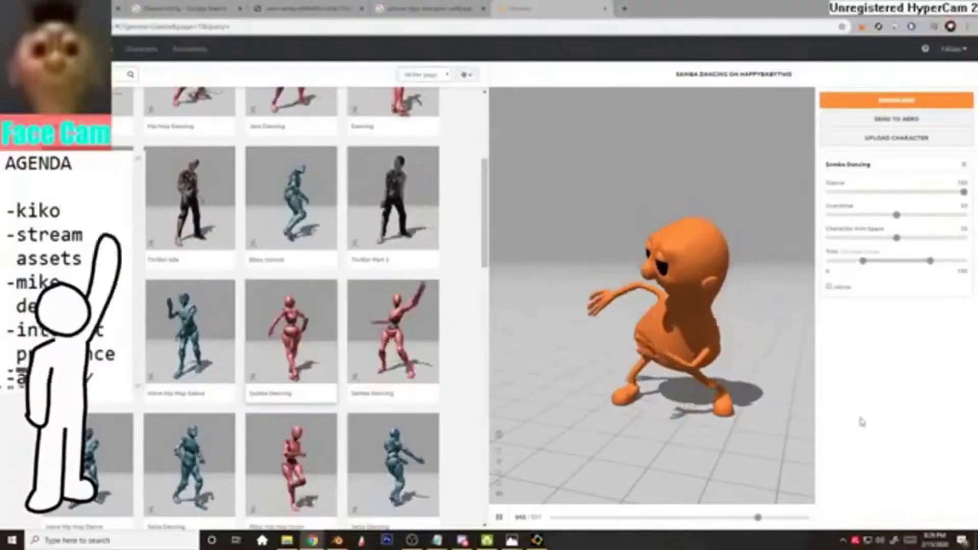
scroll(450, 107, up, 5)
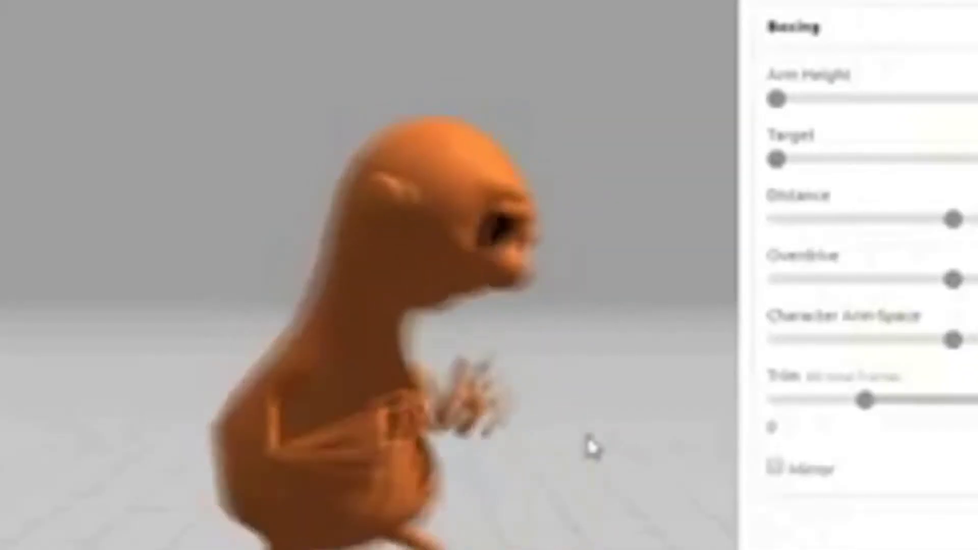
- Orbit to a front view and preview Jumping, then Martelo Do Chau
drag(758, 324, 665, 272)
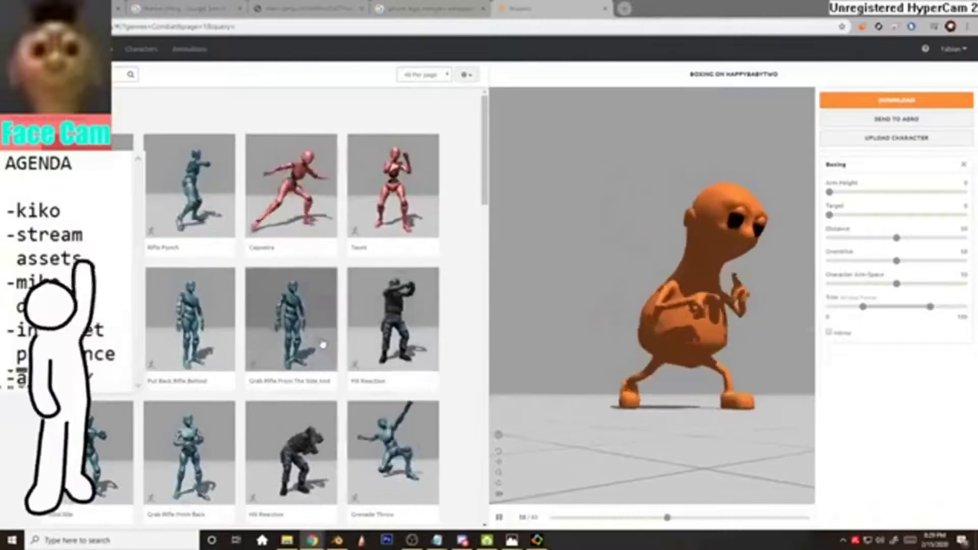
scroll(322, 345, down, 4)
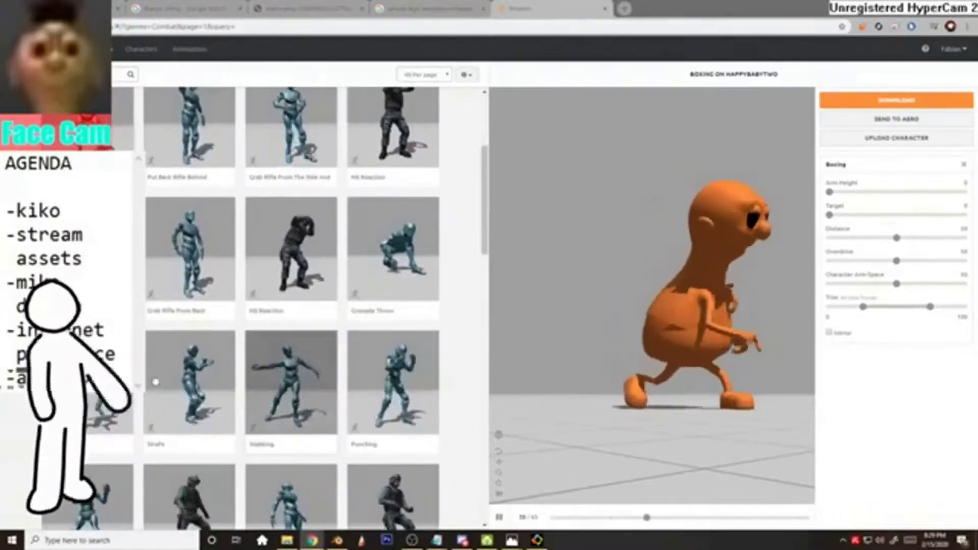
click(112, 412)
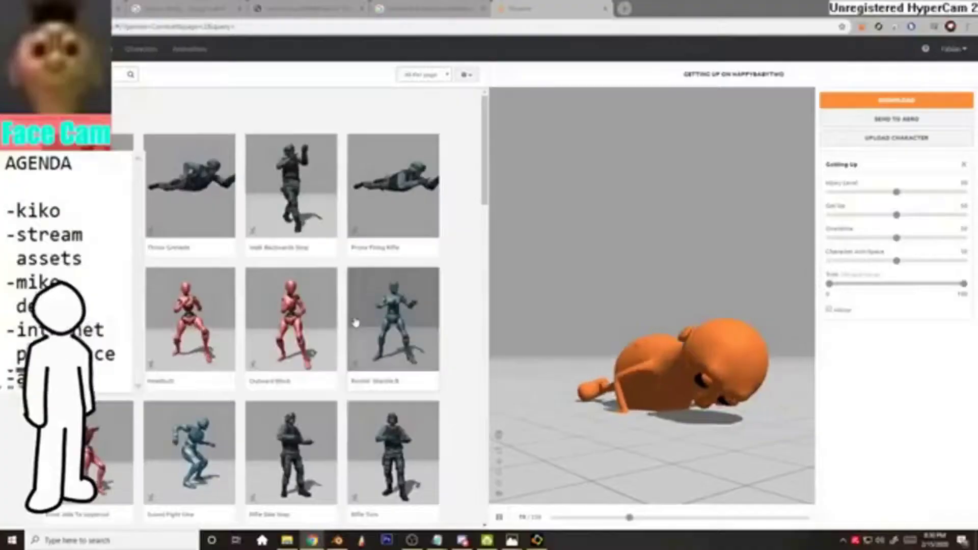
scroll(355, 322, down, 7)
click(290, 363)
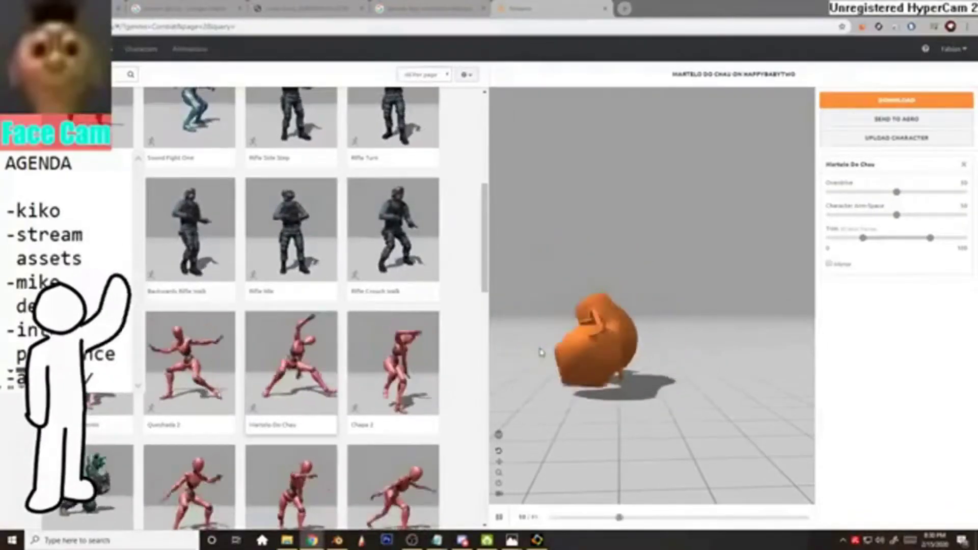
scroll(219, 339, down, 5)
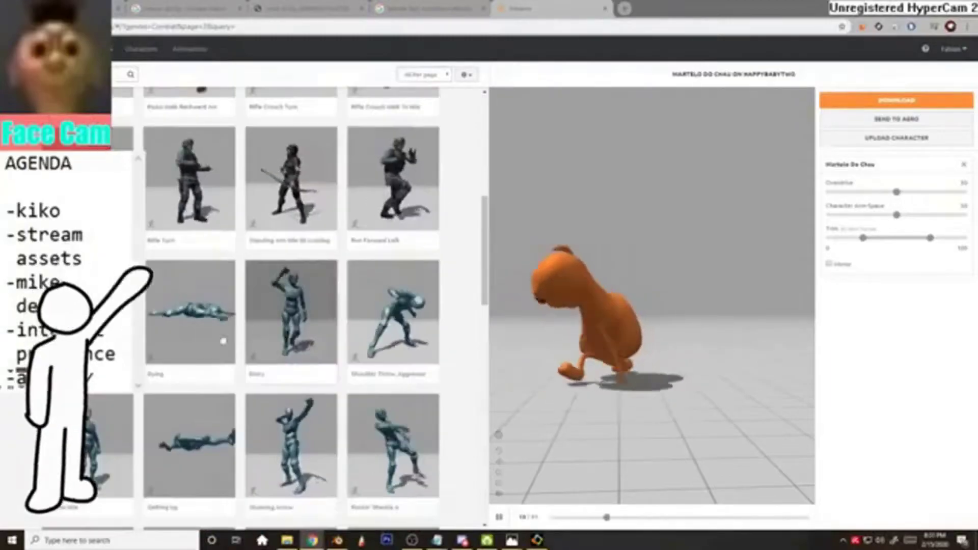
- Preview Dying on the orange character, then scroll the grid toward Gunplay
click(200, 318)
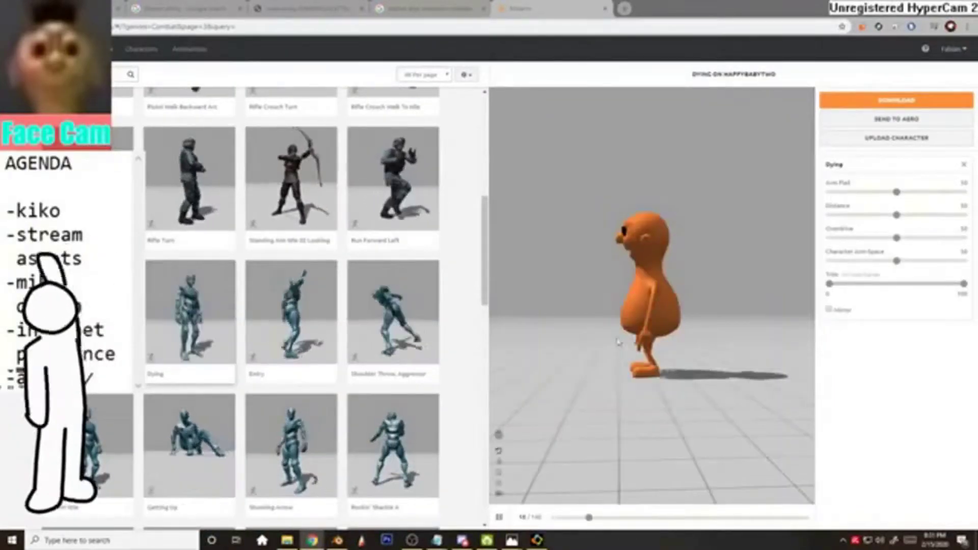
drag(618, 342, 661, 348)
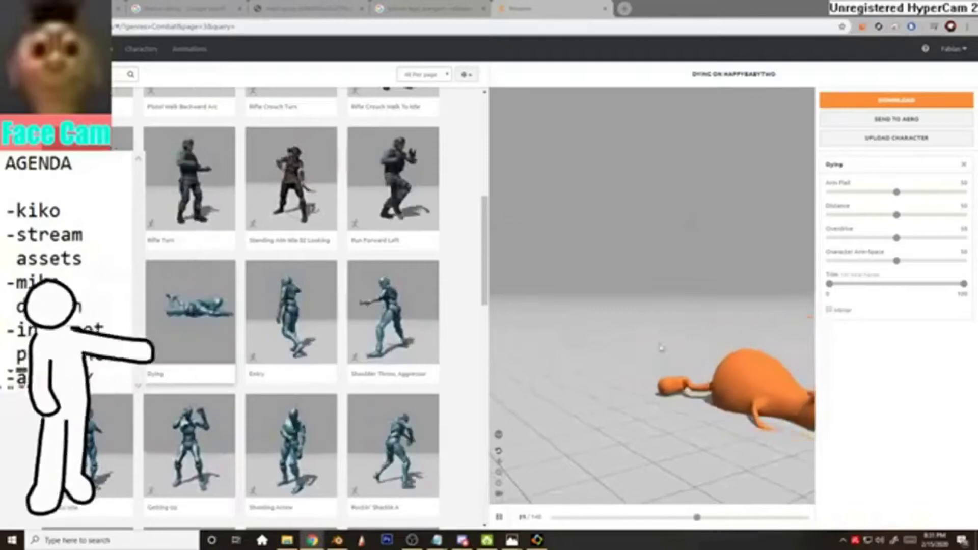
scroll(344, 358, down, 1)
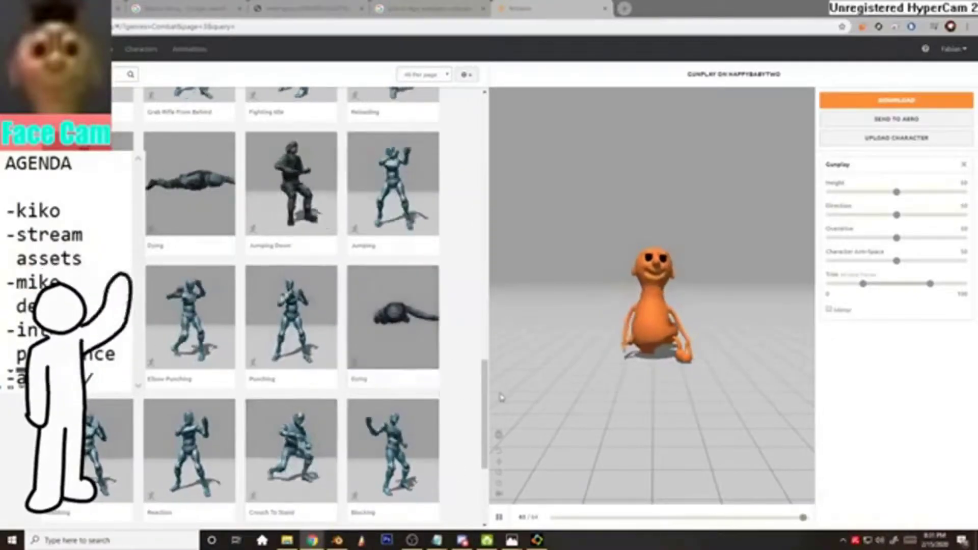
drag(484, 397, 484, 447)
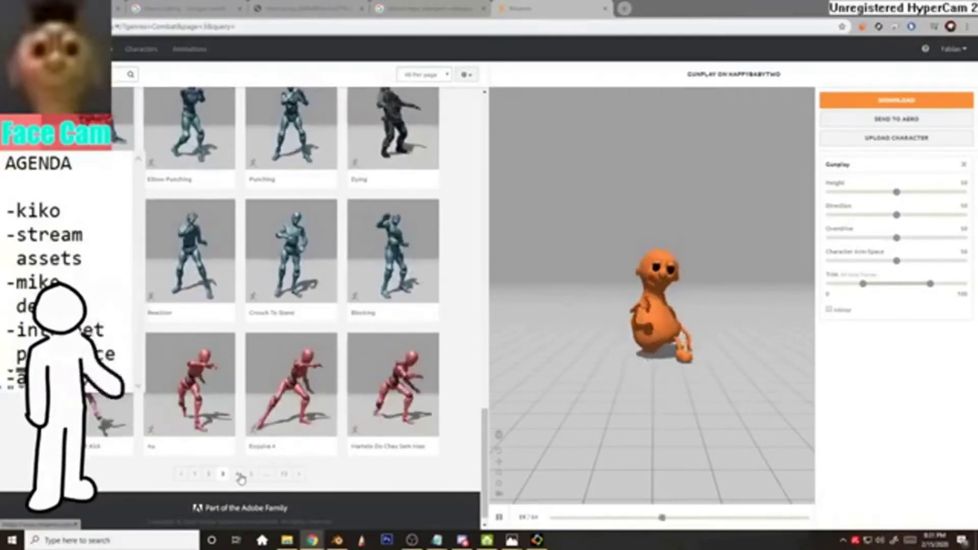
- On library page 4, preview Pilot Flips Switches and Stumble Backwards from a downward view
click(239, 475)
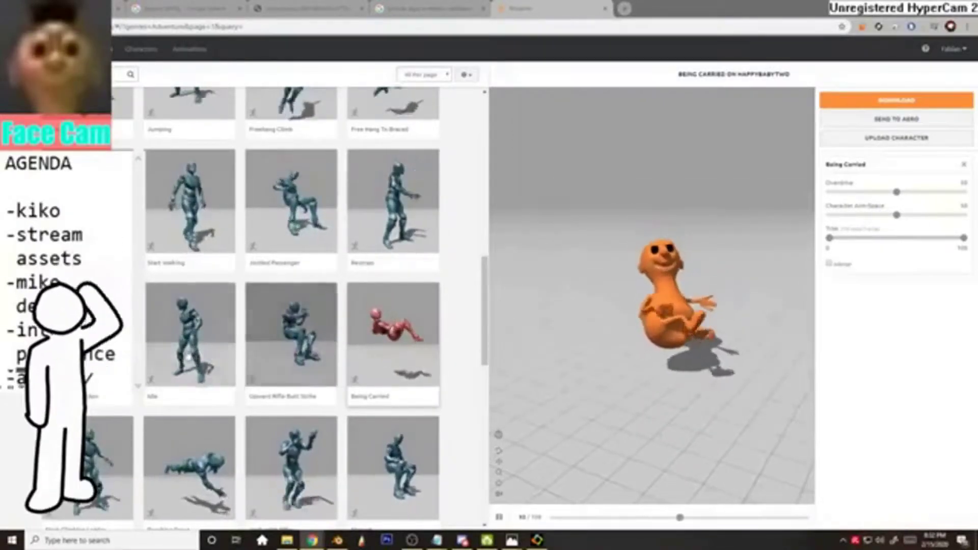
click(109, 346)
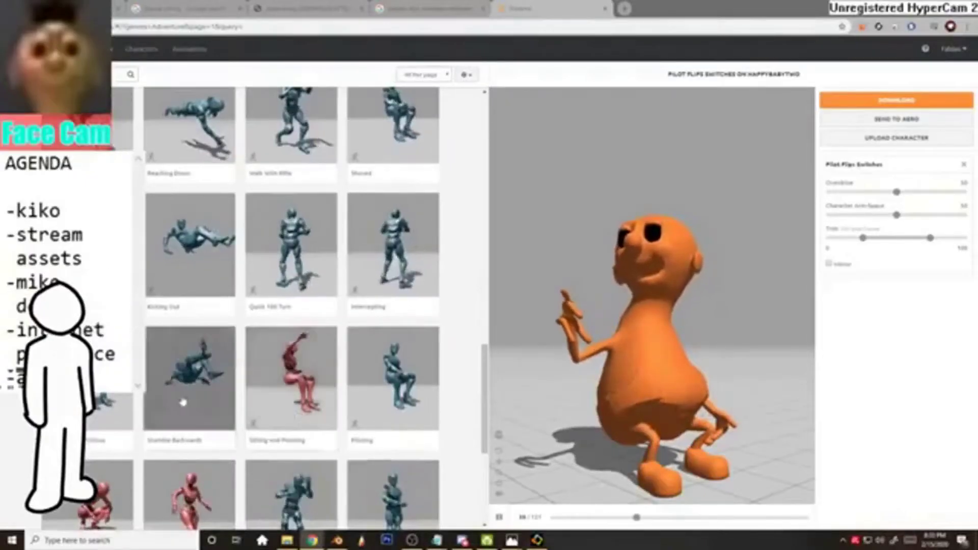
click(190, 402)
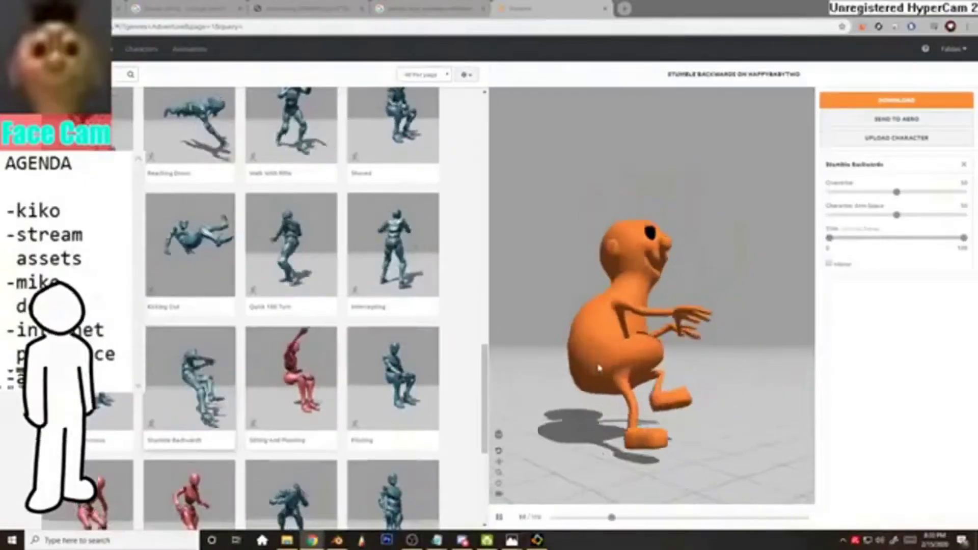
drag(598, 368, 597, 391)
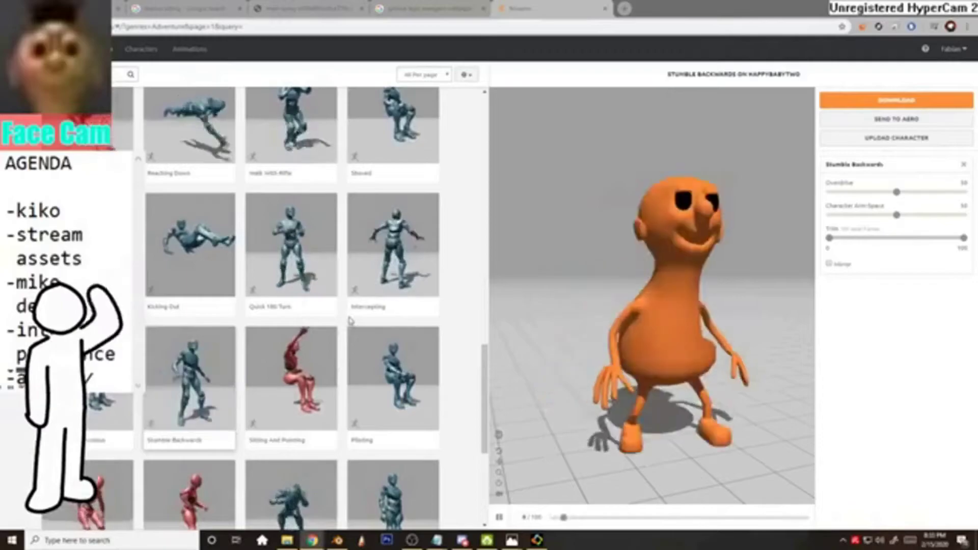
scroll(324, 307, up, 10)
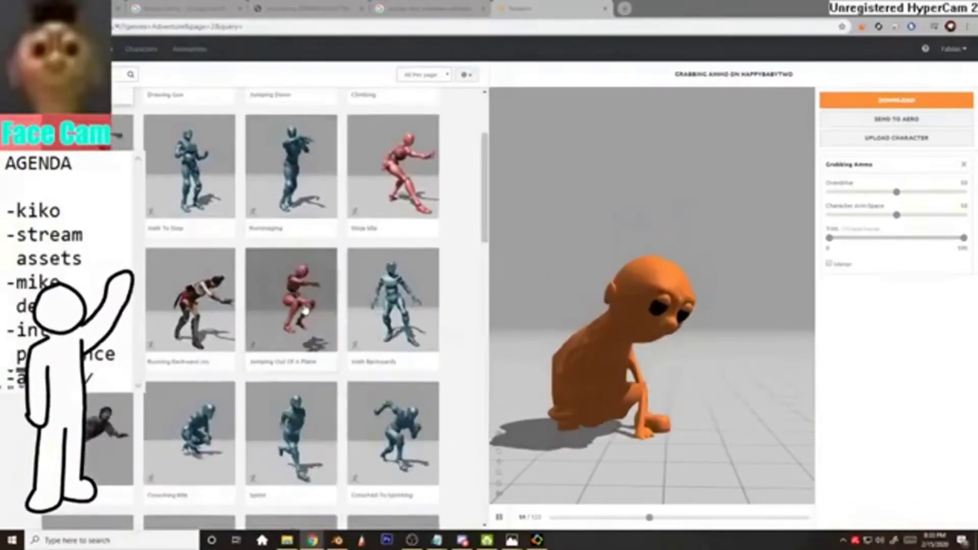
- Preview Jumping Out Of A Plane and Walking Turn 180, facing the character frontally
click(305, 311)
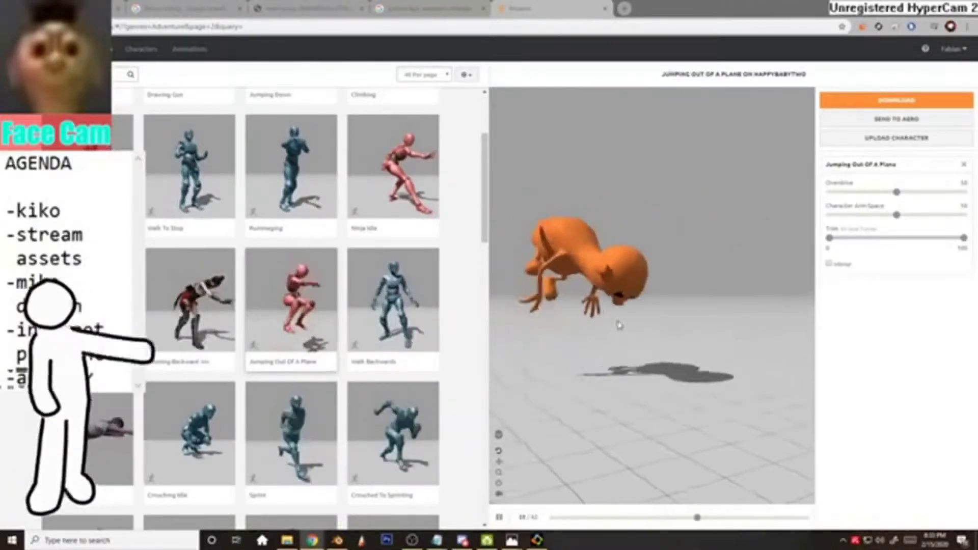
scroll(276, 314, down, 2)
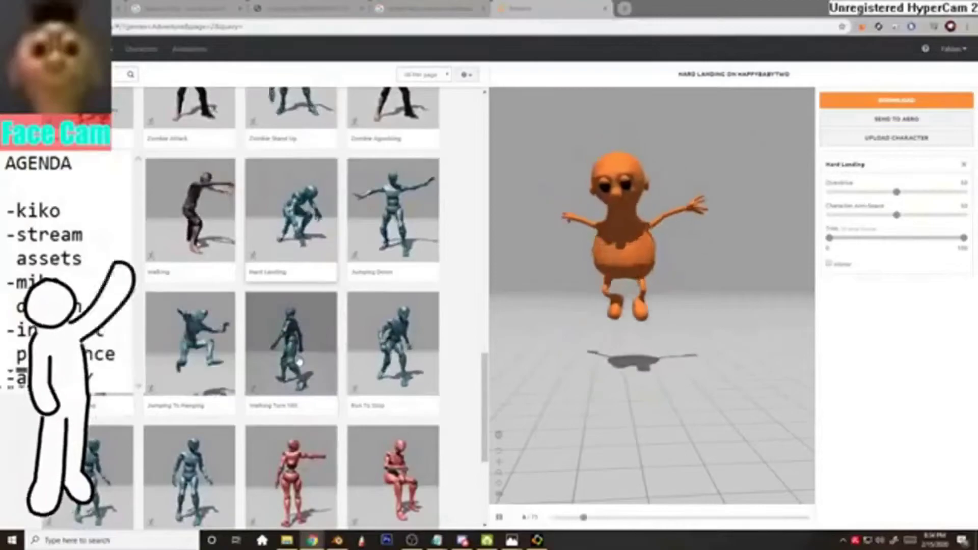
click(291, 344)
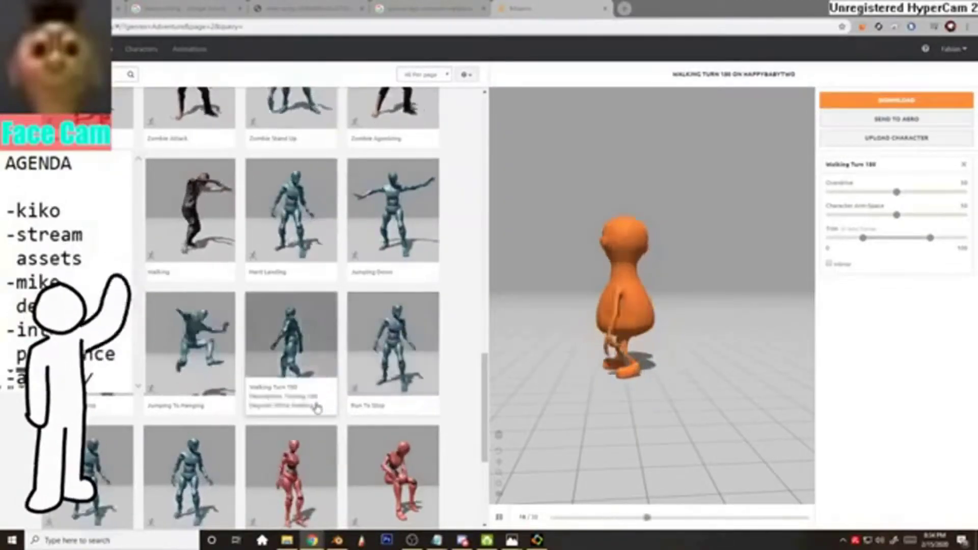
scroll(317, 407, down, 1)
scroll(316, 407, down, 1)
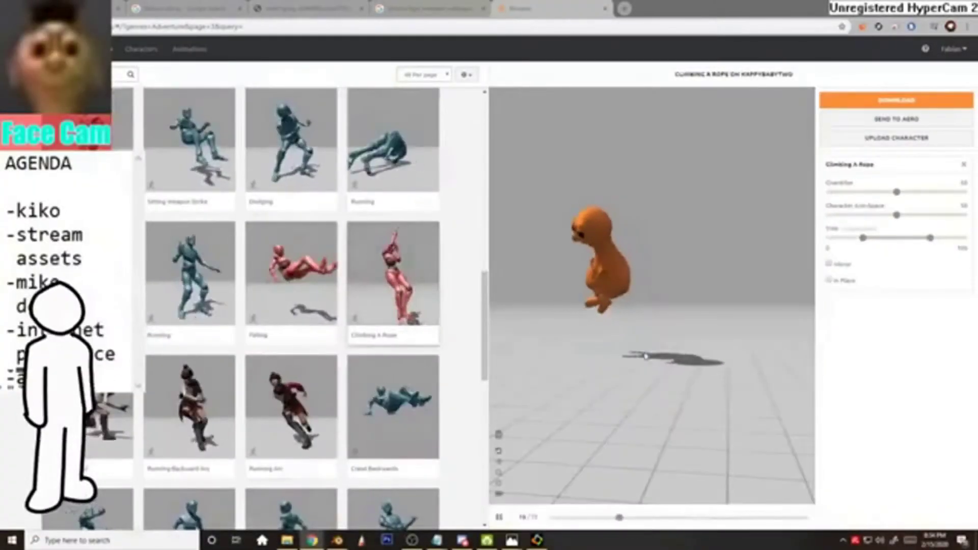
drag(644, 357, 717, 350)
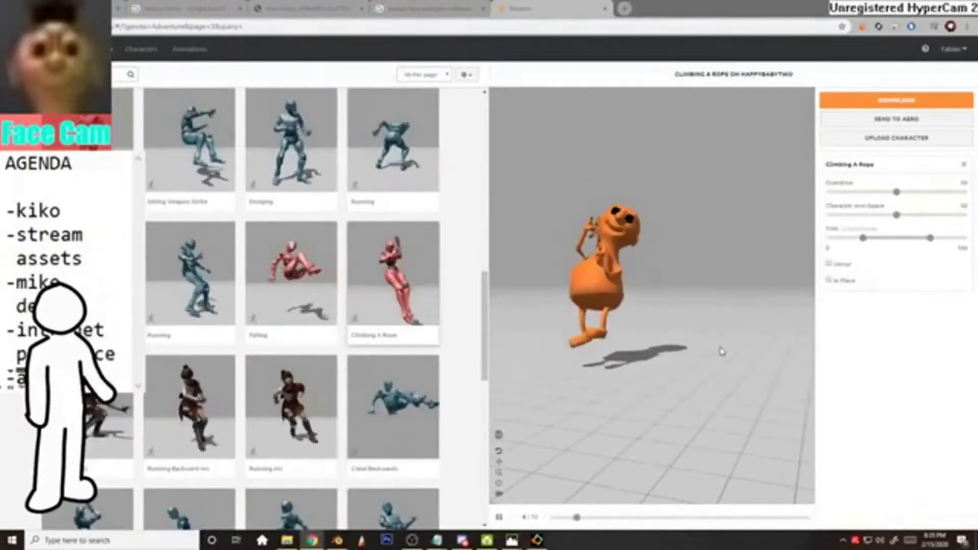
- Set the rope-climbing animation to play in place, then preview Stomp
click(829, 281)
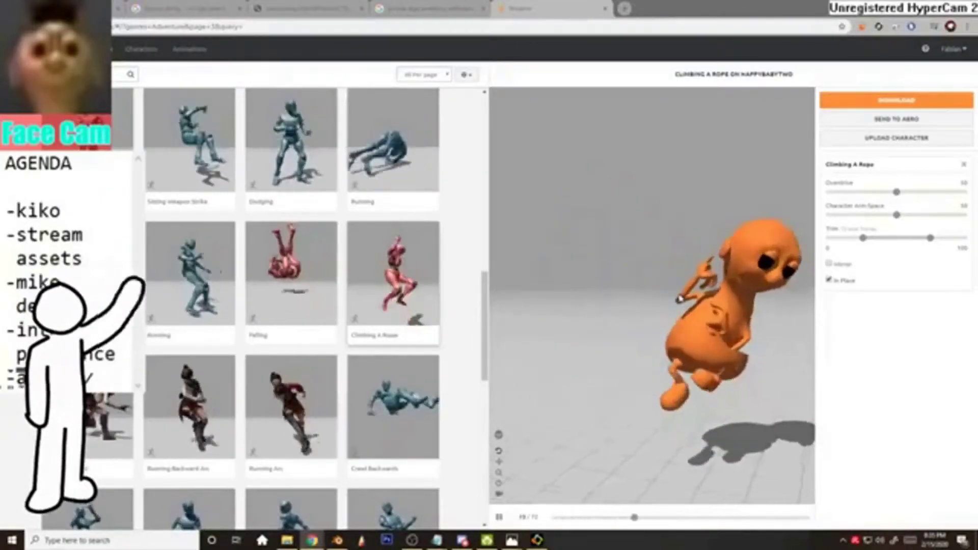
drag(484, 357, 486, 198)
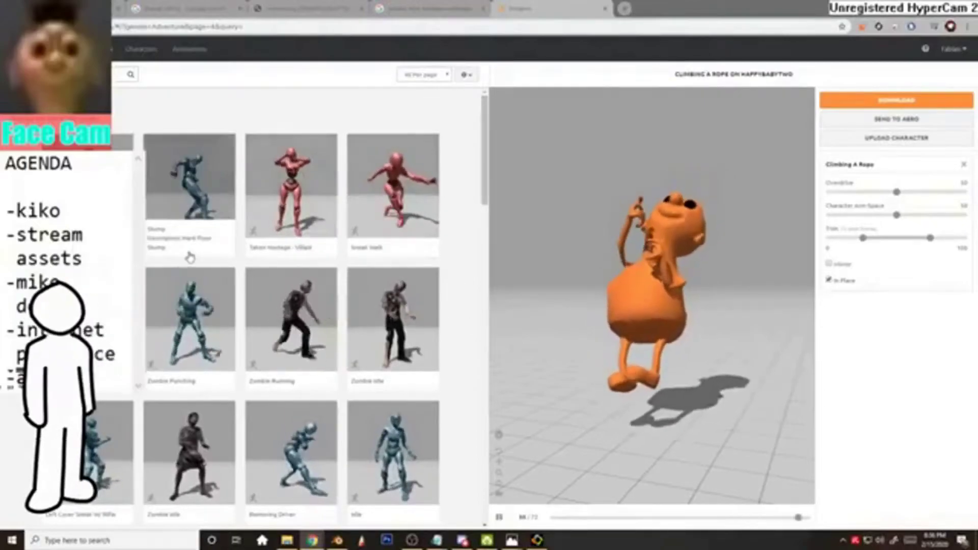
click(195, 199)
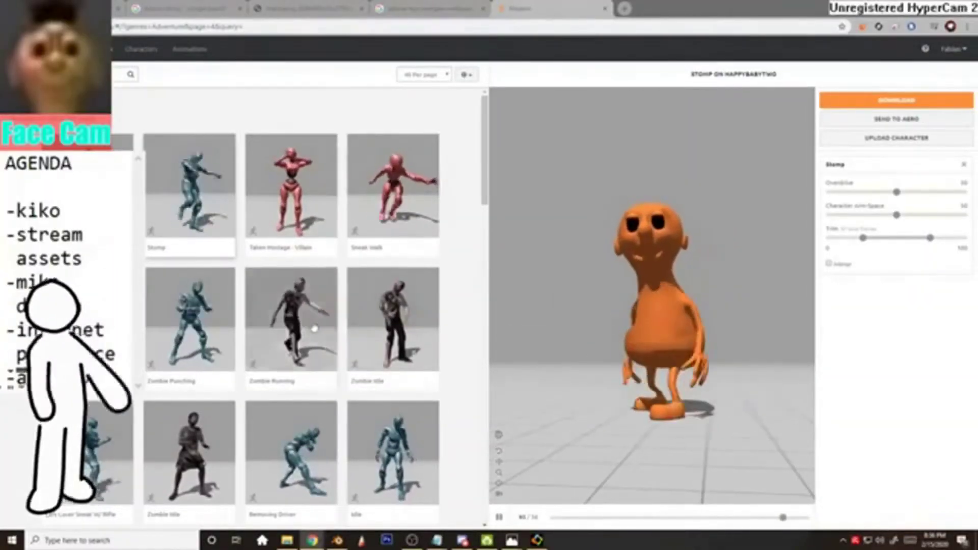
scroll(315, 327, down, 1)
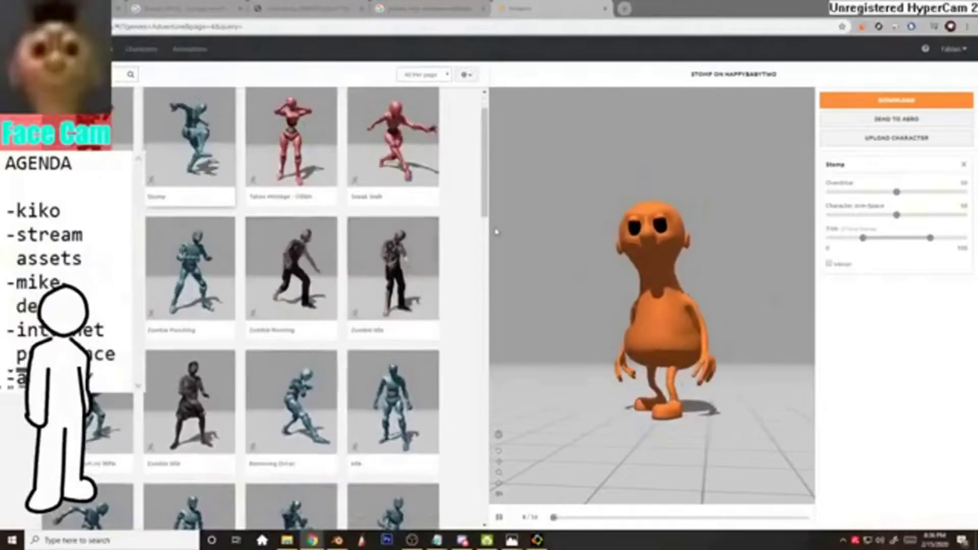
scroll(484, 213, down, 2)
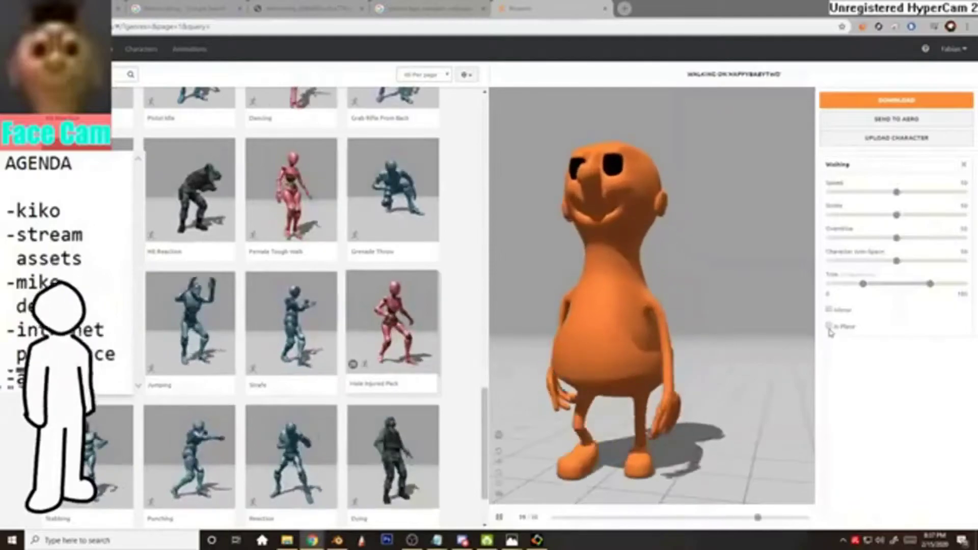
- Set Walking to In Place, then load another animation from further down the grid
click(829, 325)
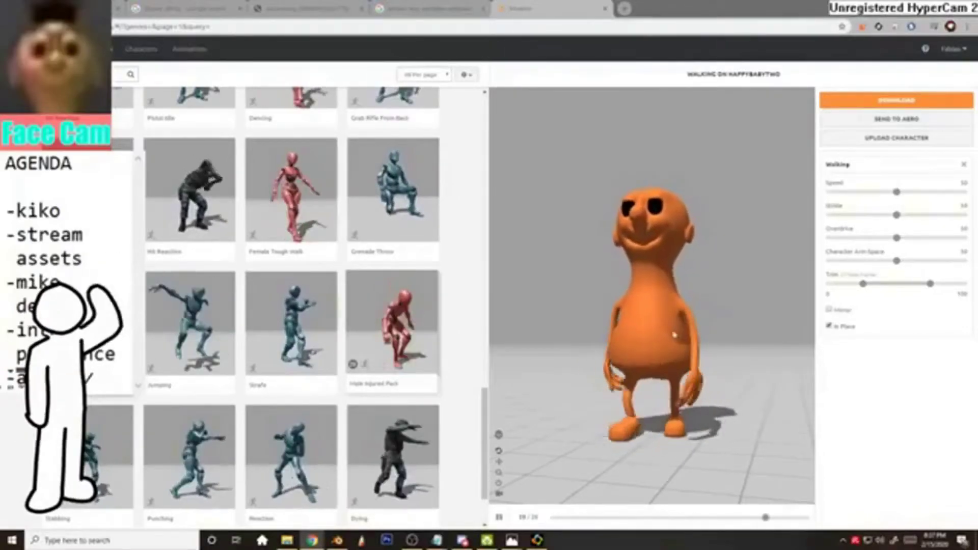
scroll(379, 275, down, 6)
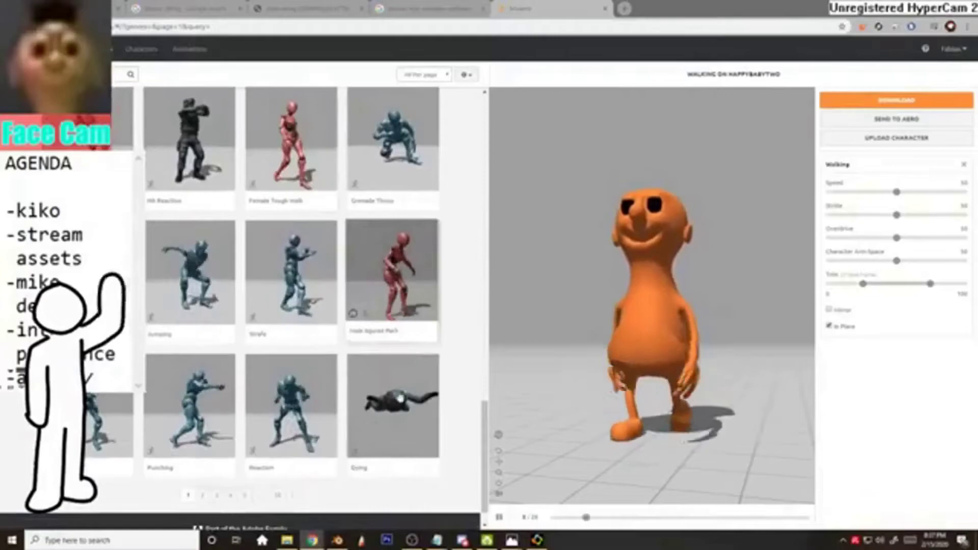
click(379, 275)
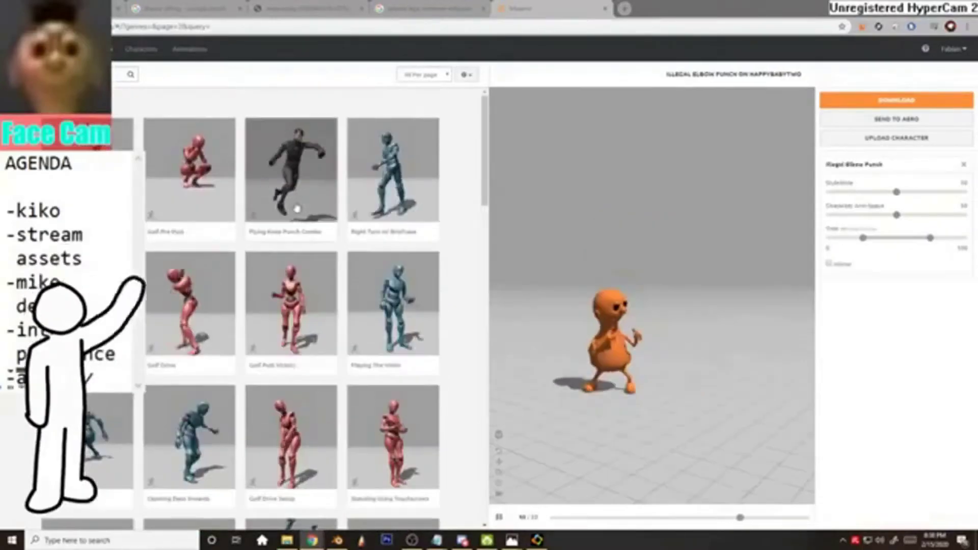
- Preview Flying Knee Punch Combo, then Run Backward with Overdrive at 100
click(300, 191)
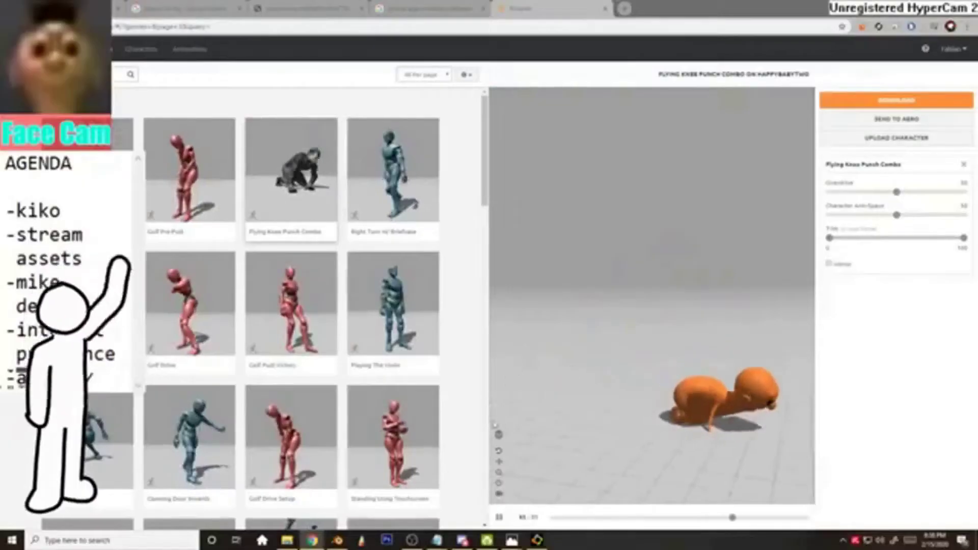
drag(484, 168, 475, 408)
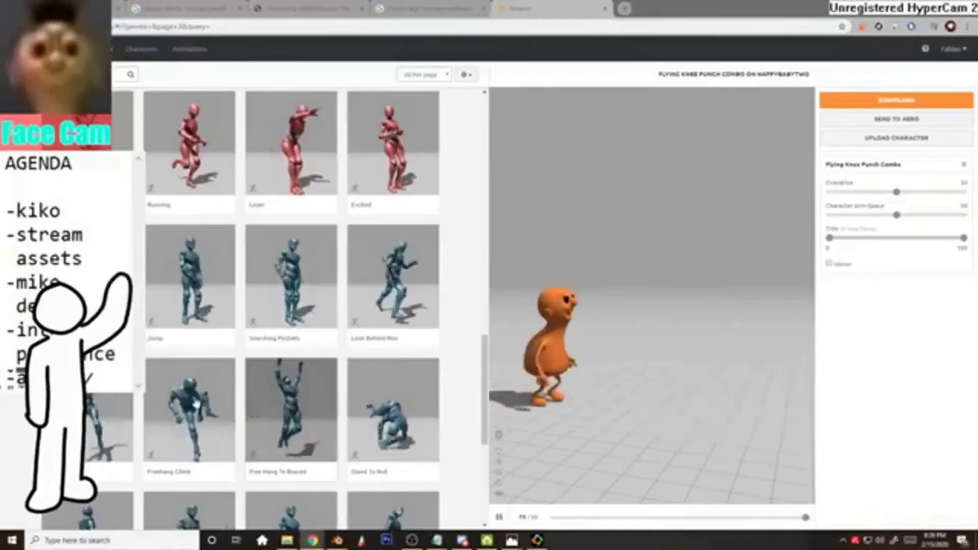
scroll(228, 405, down, 5)
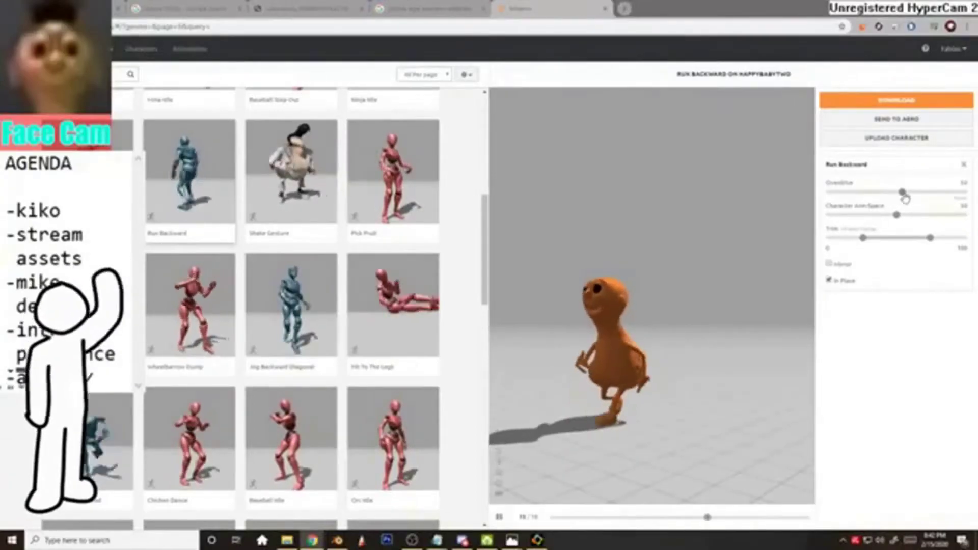
drag(898, 192, 963, 192)
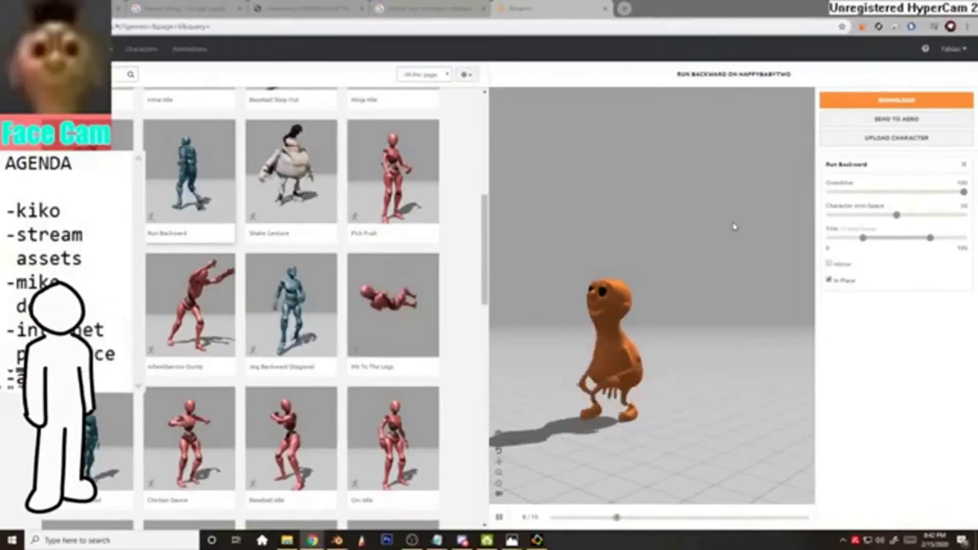
- Check the anime clip in the YouTube tab, then return to the Mixamo library
click(478, 10)
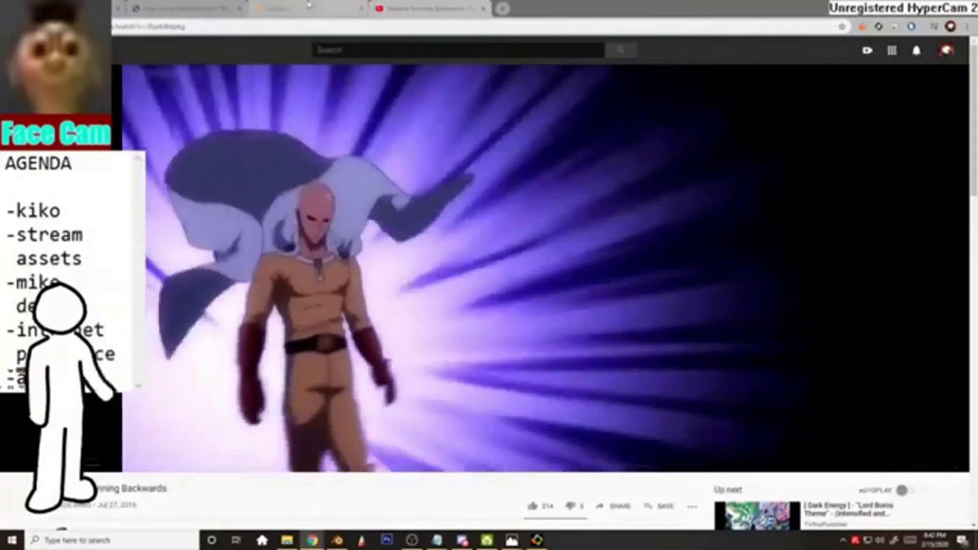
click(315, 5)
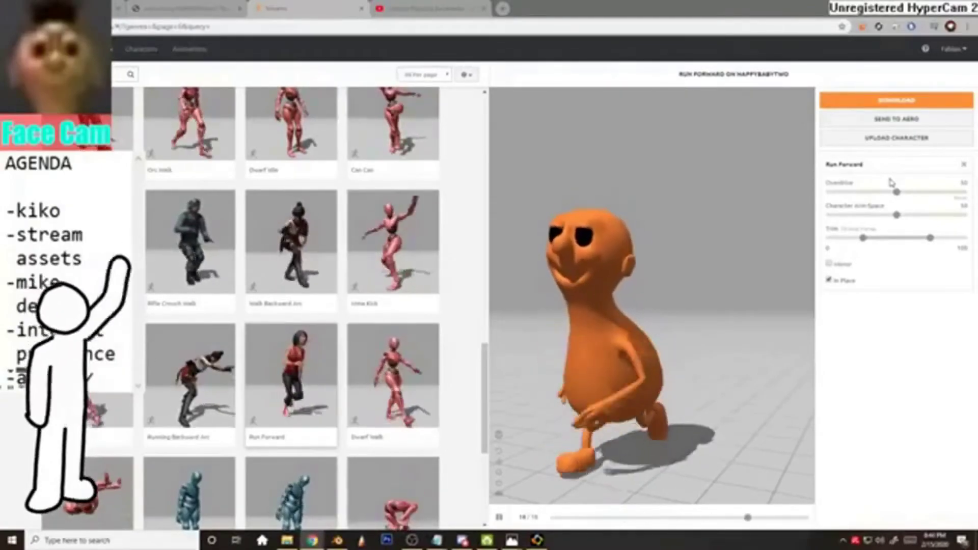
- Preview Sitting Clap, then Kick To The Groin from the next animation page
scroll(316, 356, down, 5)
click(331, 371)
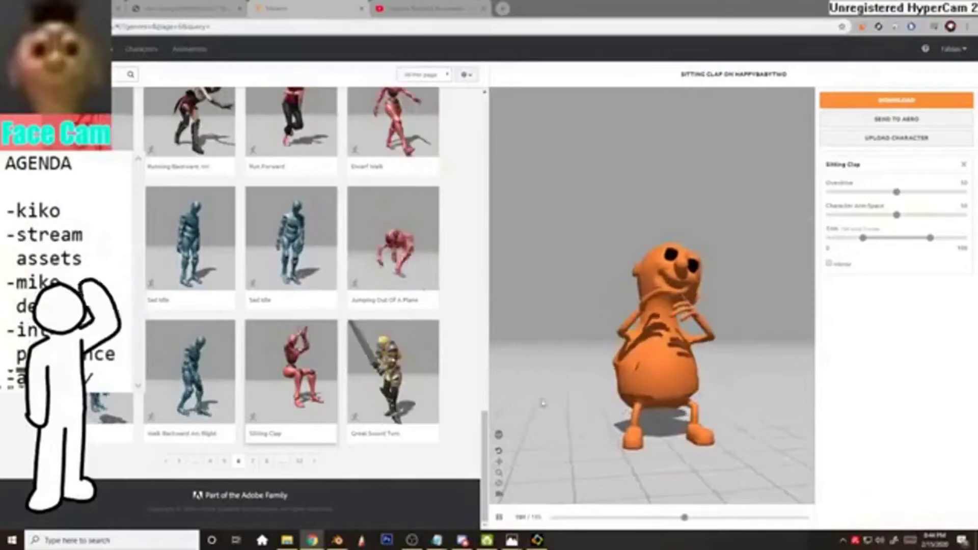
click(252, 461)
click(392, 219)
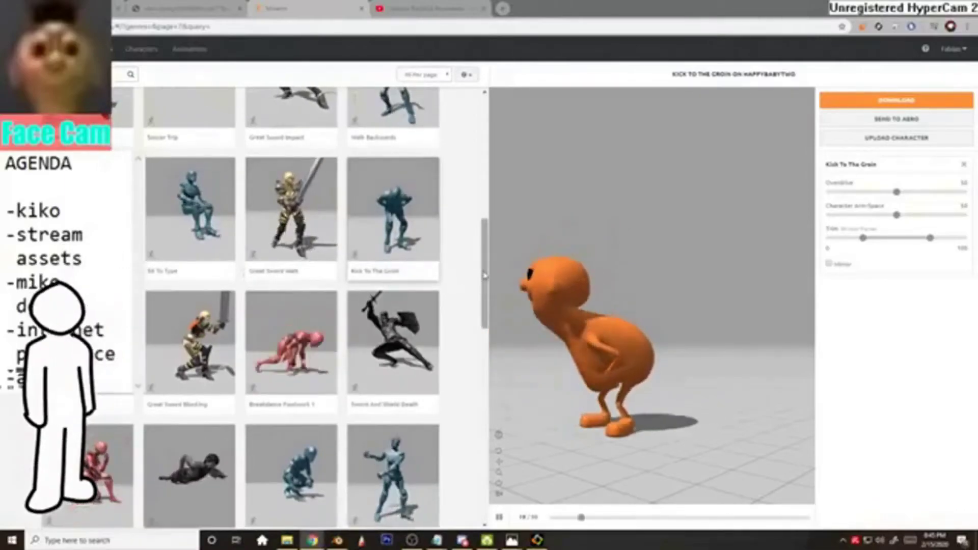
scroll(484, 275, down, 1)
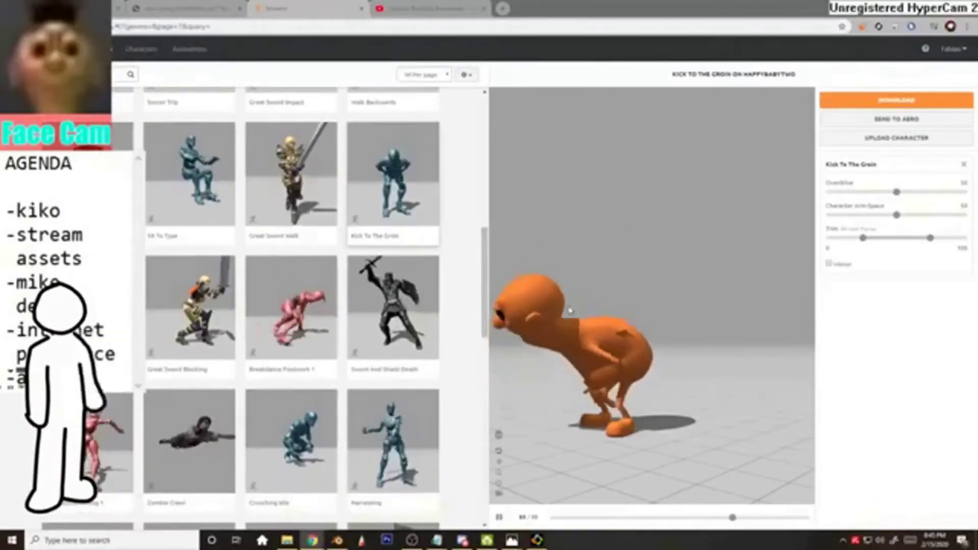
drag(485, 250, 485, 370)
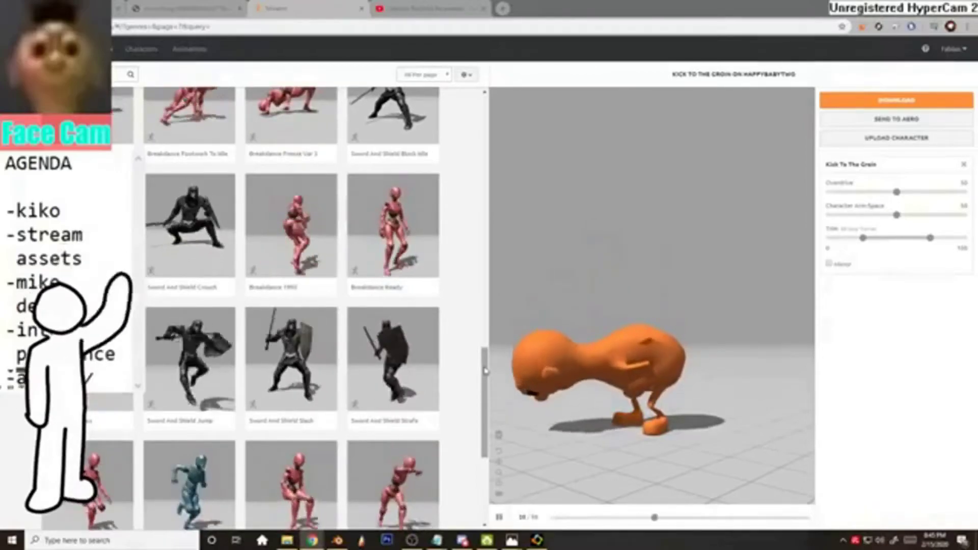
- Preview Cross Jumps on the orange character, orbiting the view from above and around it
scroll(382, 357, down, 5)
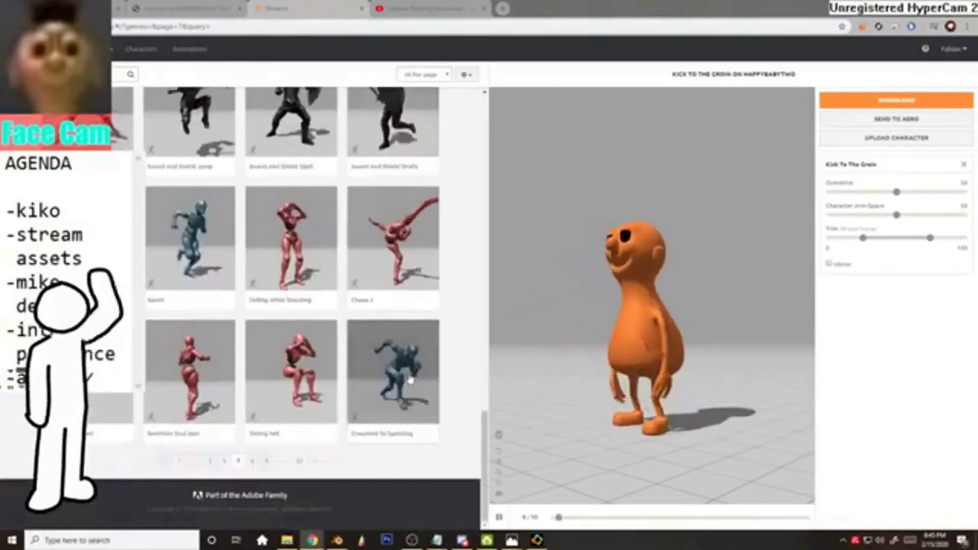
click(291, 371)
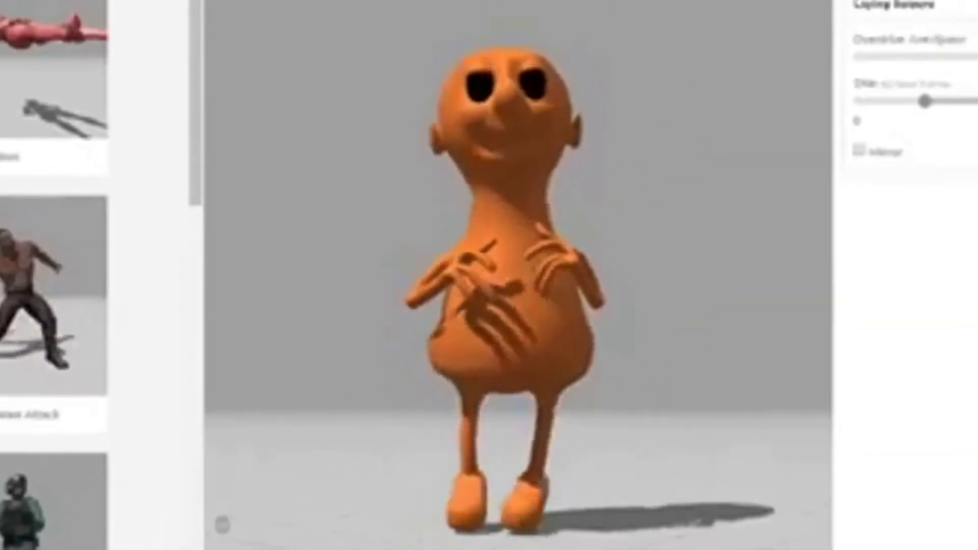
drag(572, 400, 684, 406)
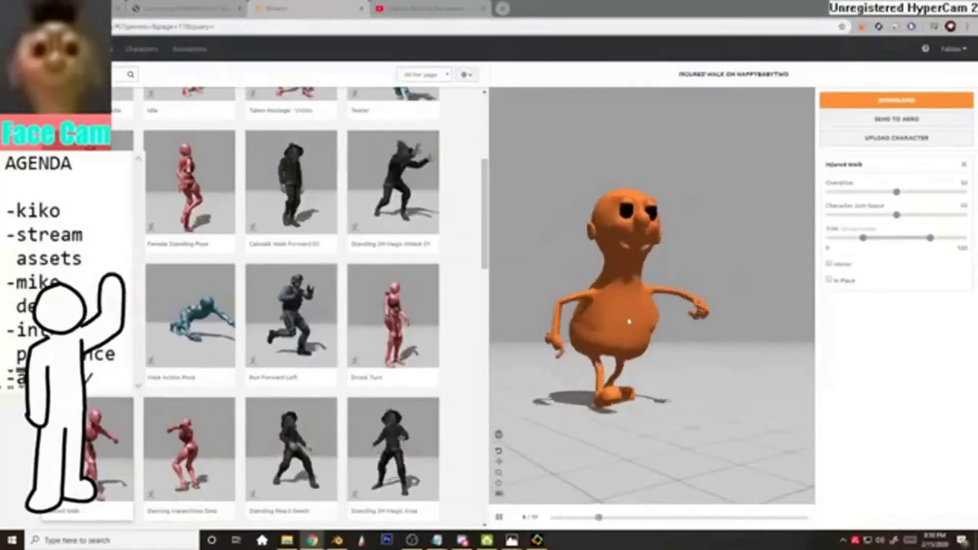
drag(584, 334, 736, 327)
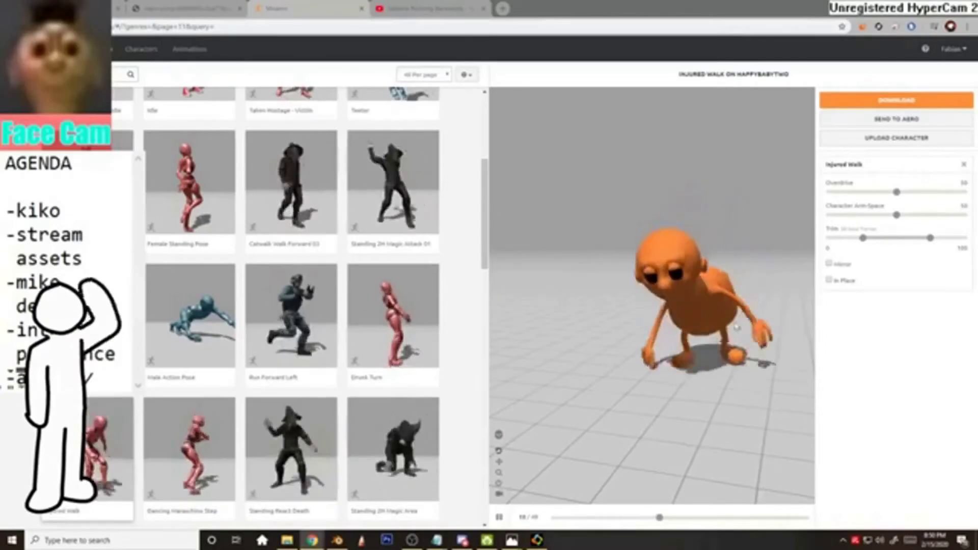
scroll(459, 237, down, 5)
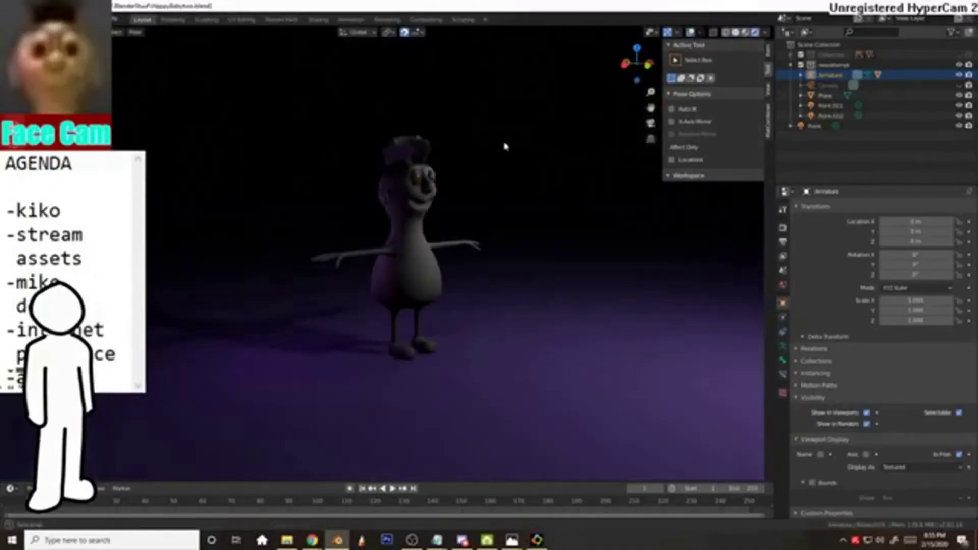
- Zoom and orbit the Blender viewport to face the rigged HappyBabyTwo character head-on
scroll(490, 224, up, 2)
middle_drag(504, 146, 475, 201)
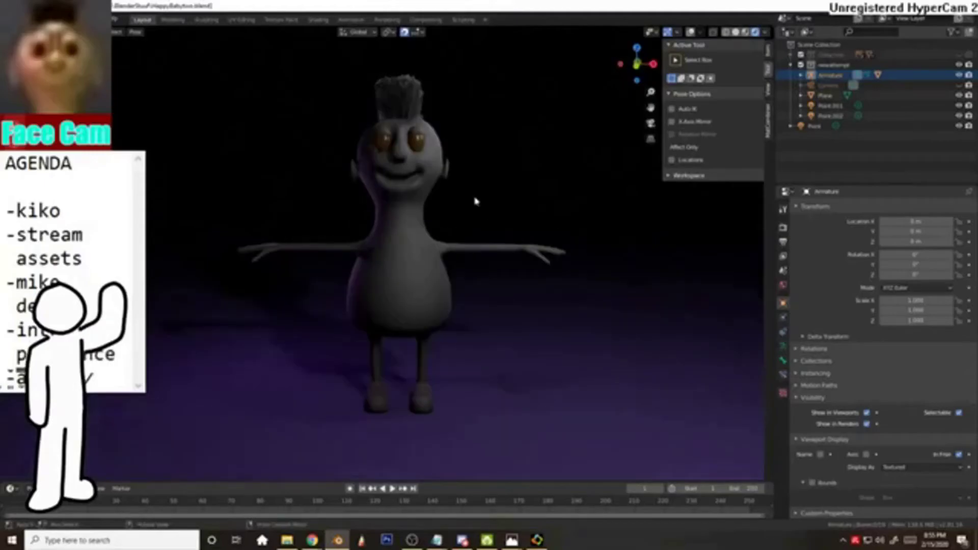